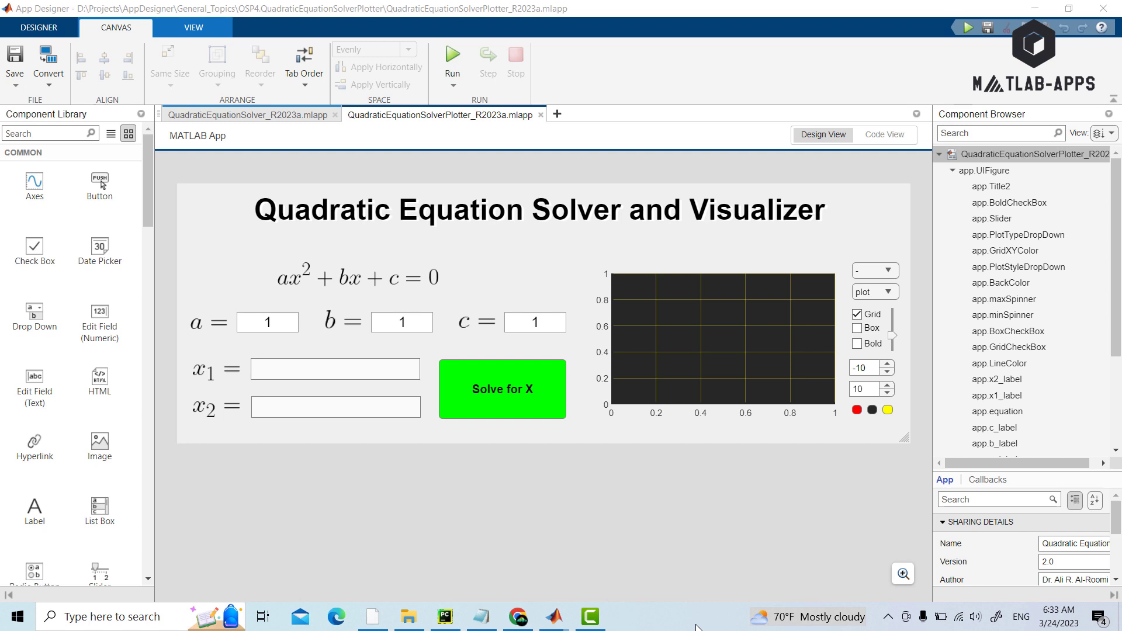
- Switch to the Quadratic Equation Solver and Visualizer app and show its source code
left_click(249, 115)
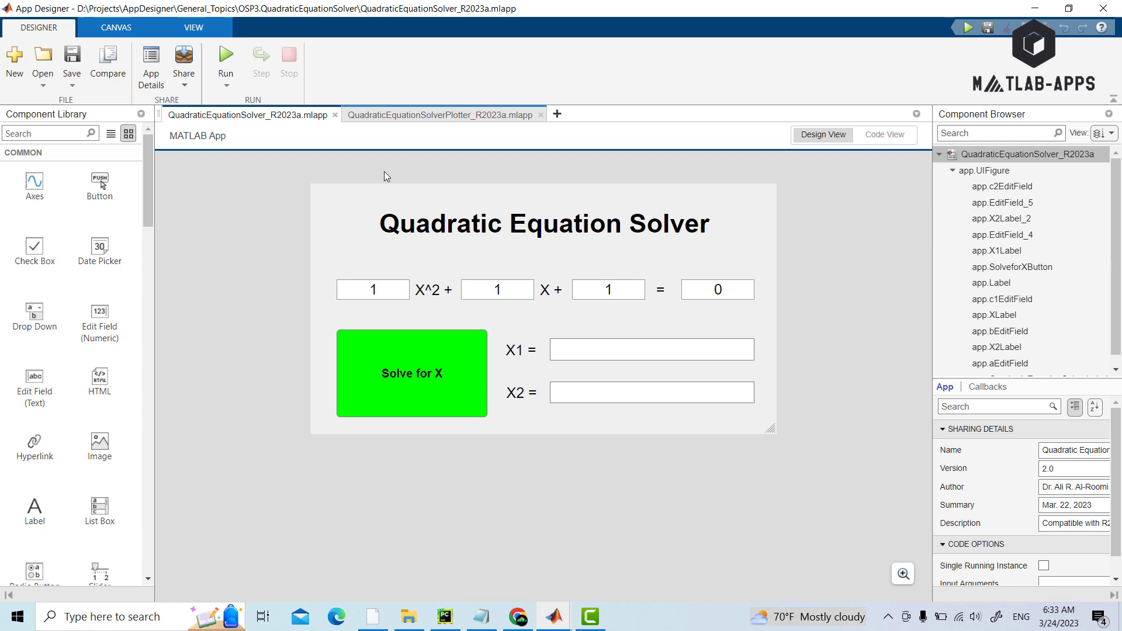
left_click(403, 115)
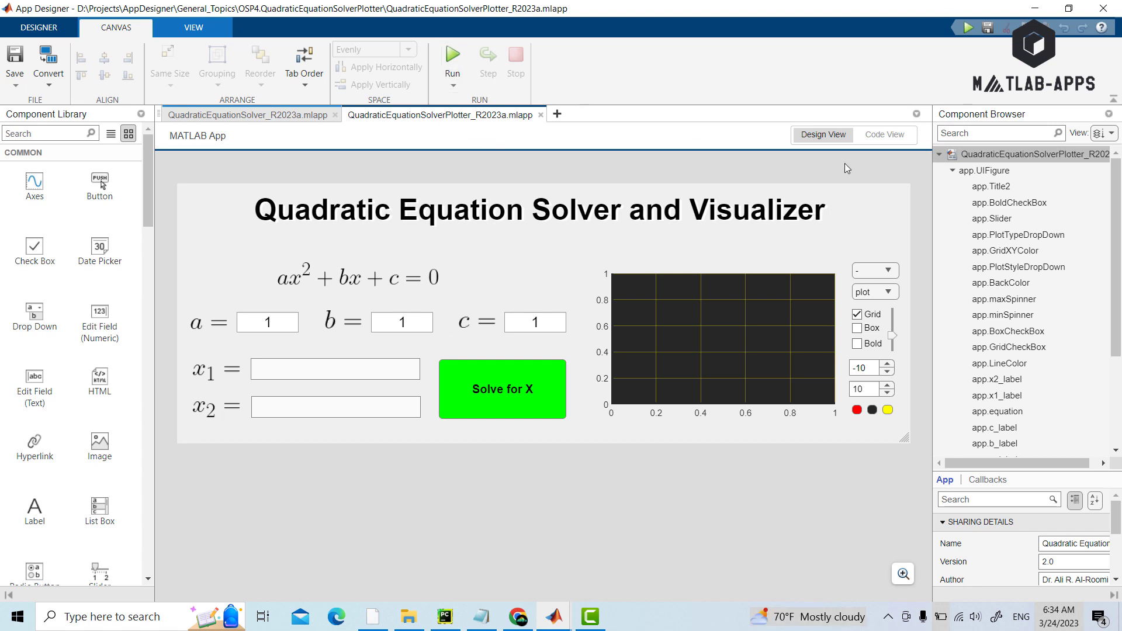
left_click(876, 140)
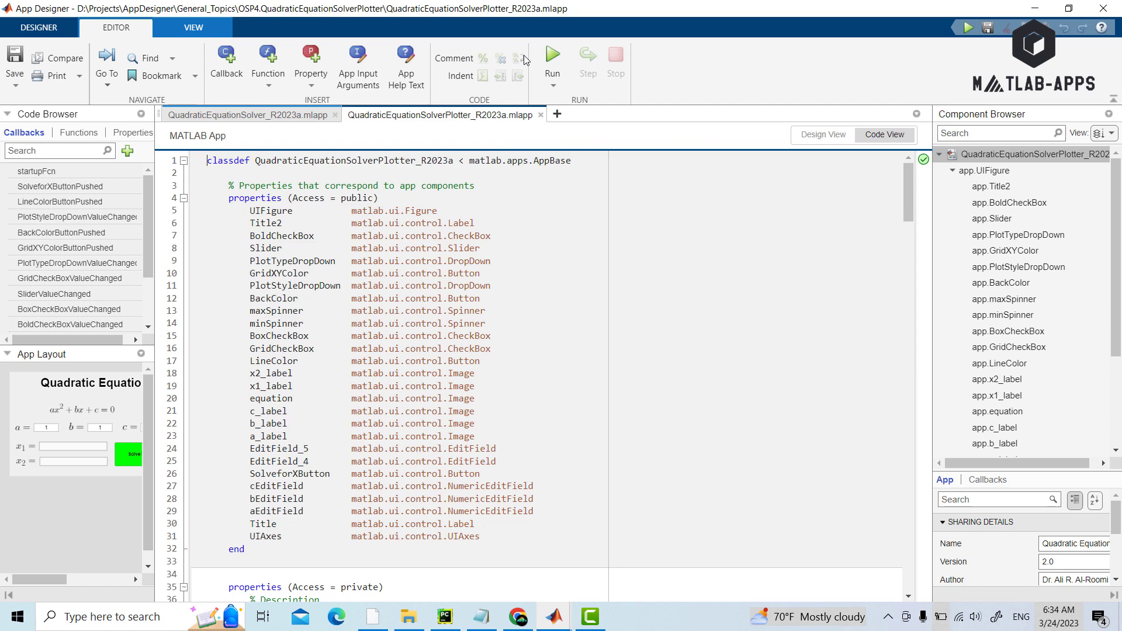
- Run the app, which shows roots -0.5±0.86603i, and move its window into view
left_click(547, 58)
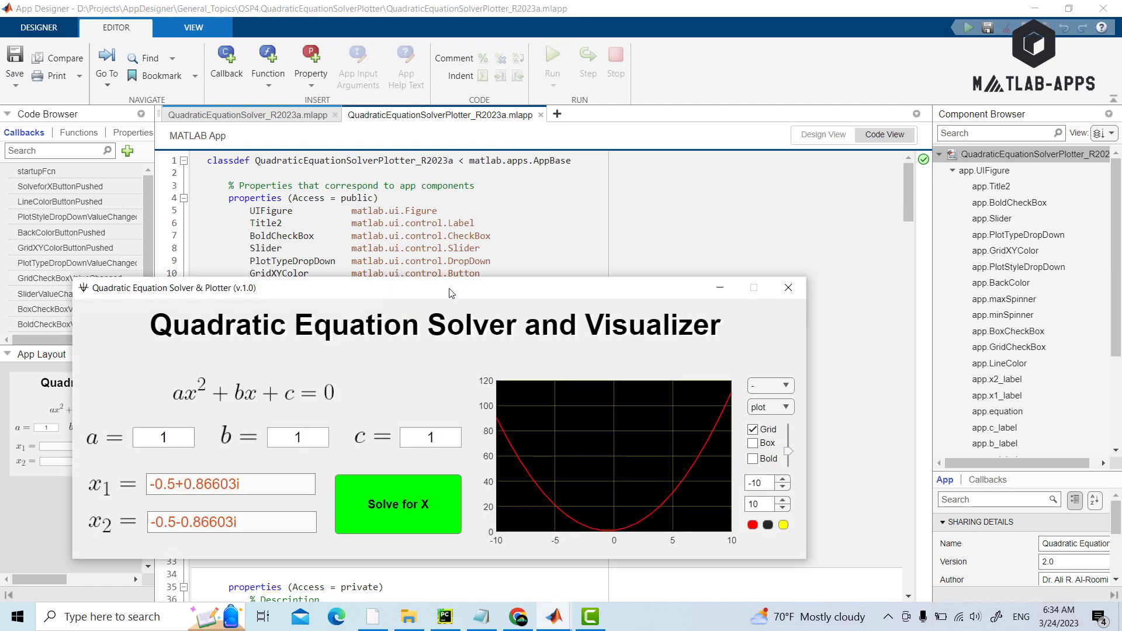
left_click_drag(450, 294, 534, 198)
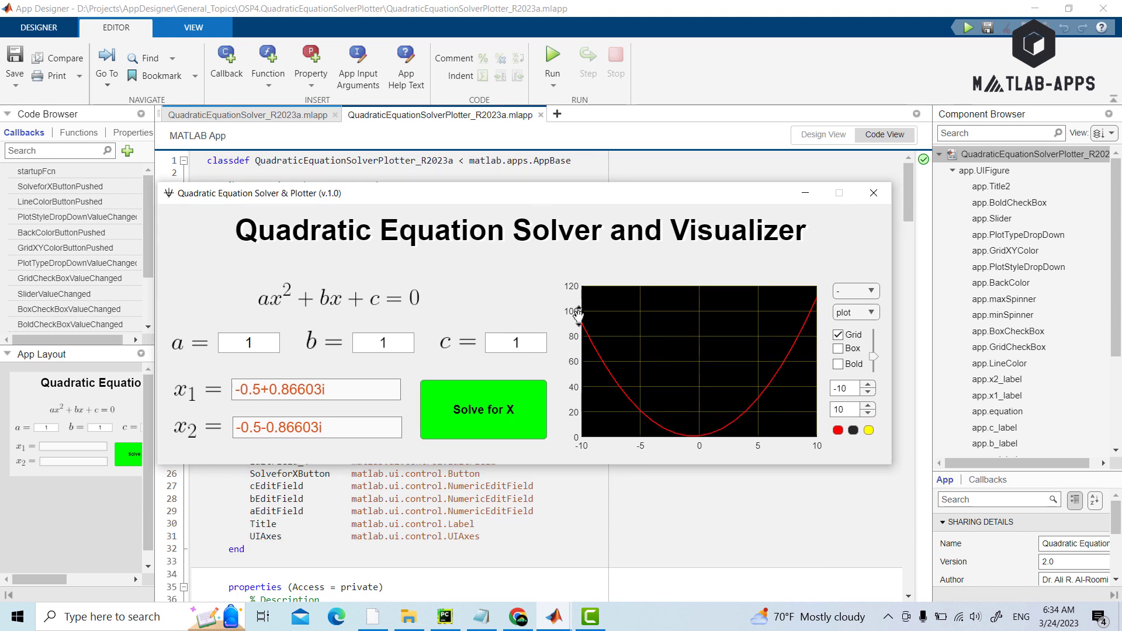
left_click_drag(378, 193, 400, 174)
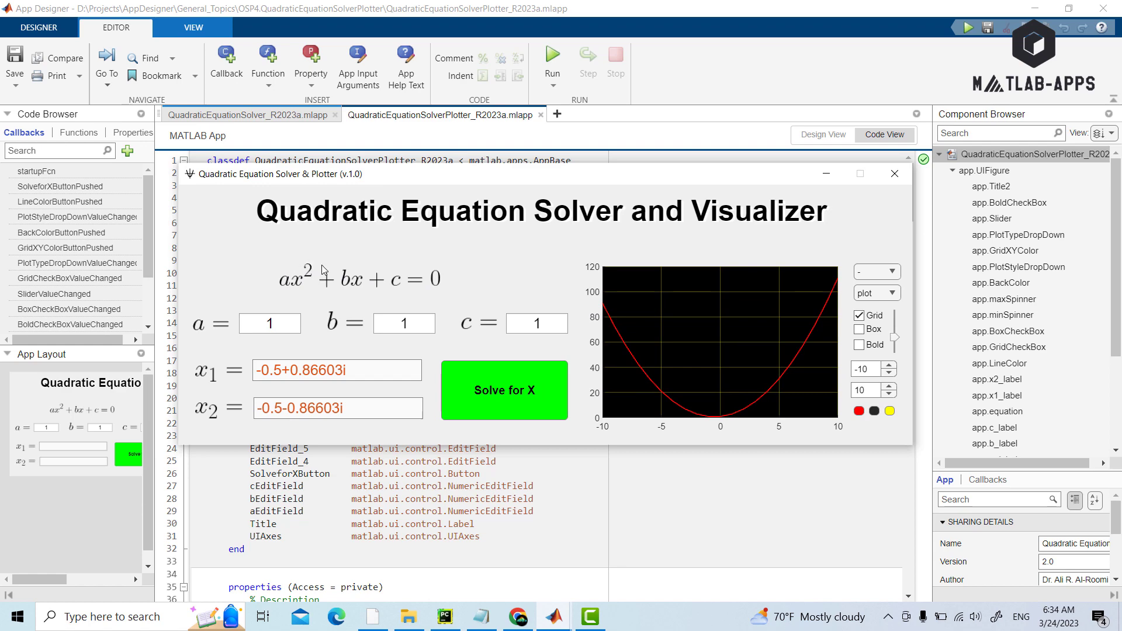
- Replace coefficient a with 105 in the running app
left_click(267, 120)
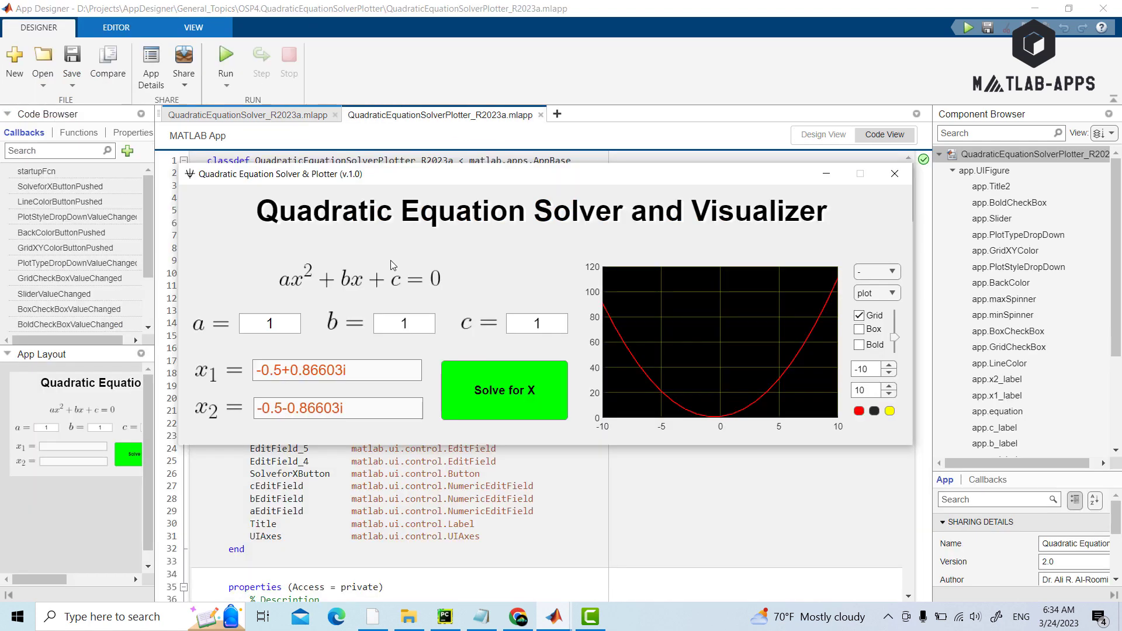
left_click(282, 324)
left_click_drag(282, 324, 256, 328)
type("105")
- Change coefficient b to -15 and move on to the c field
left_click(386, 324)
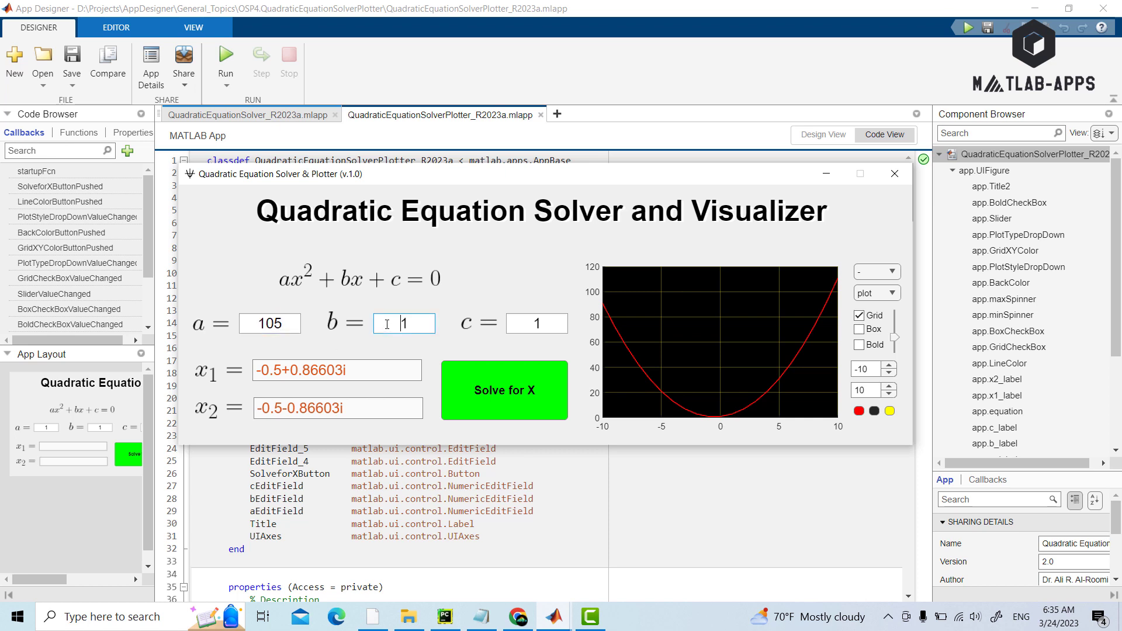
type("-15")
key("End")
type("5")
left_click(527, 321)
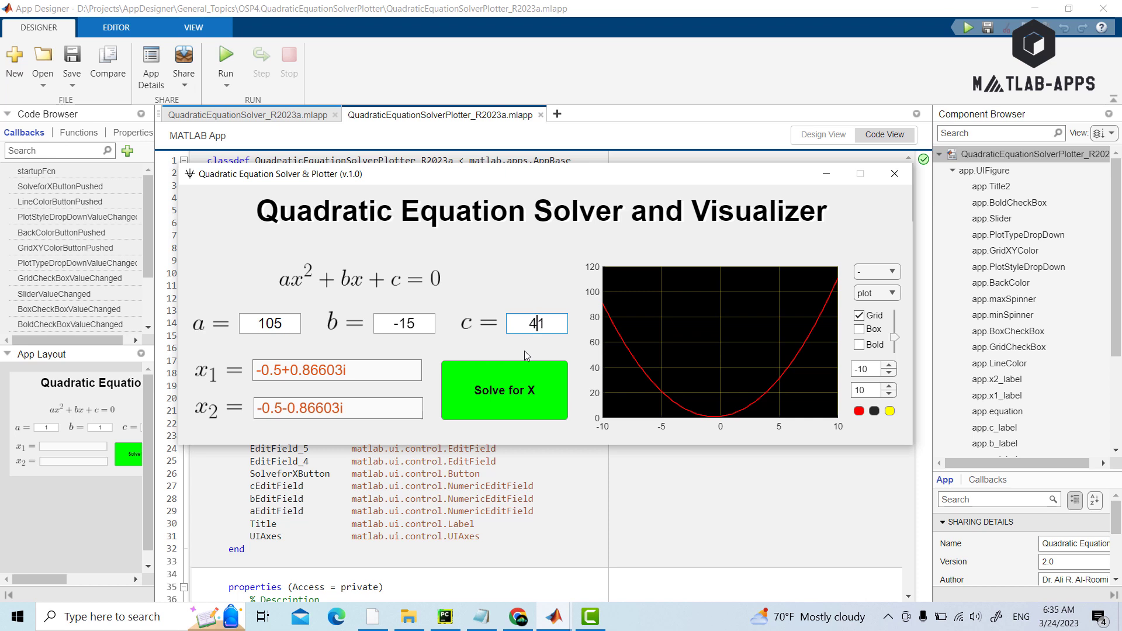
- Solve with c = 4, giving roots 0.071429±0.18164i, and set x min -100, max 0
left_click(482, 396)
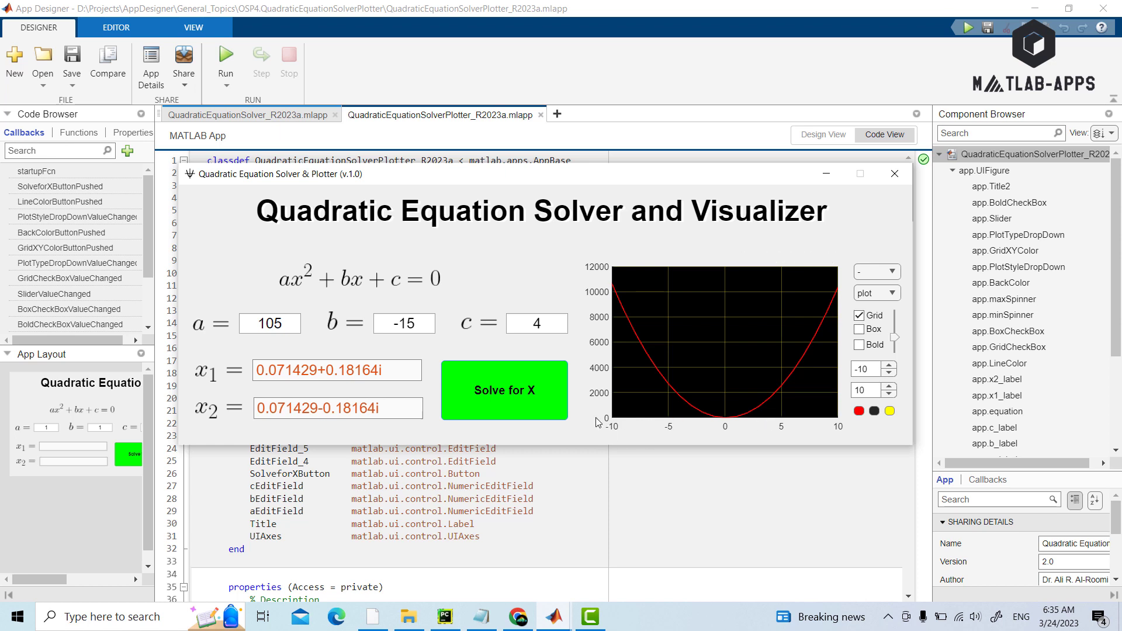
double_click(863, 369)
type("-100")
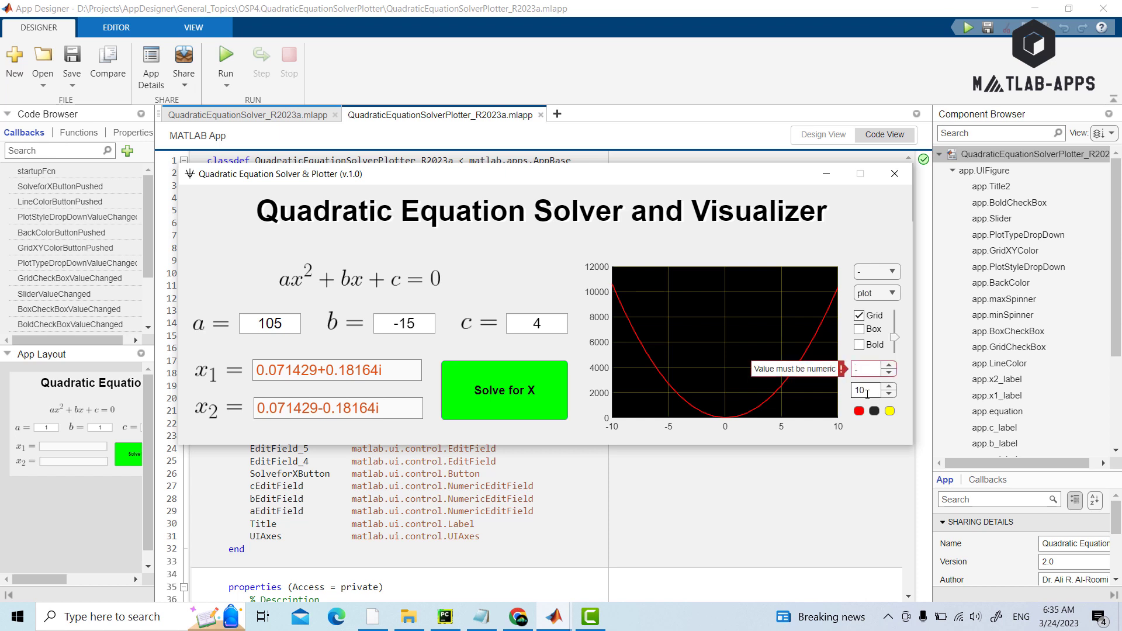
double_click(867, 393)
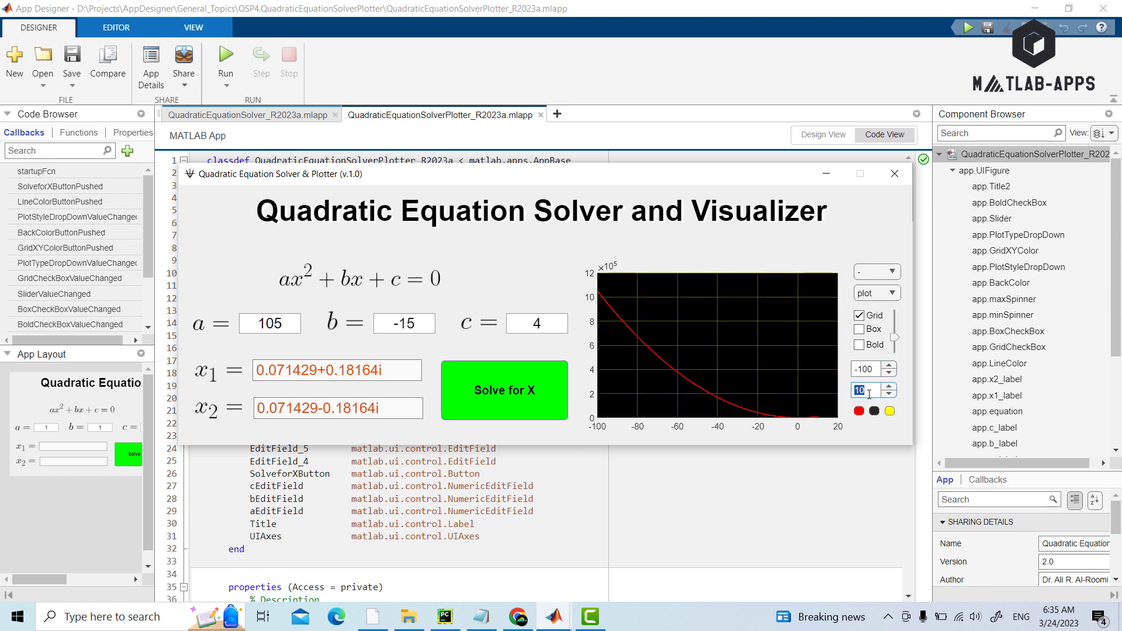
type("0")
key("Tab")
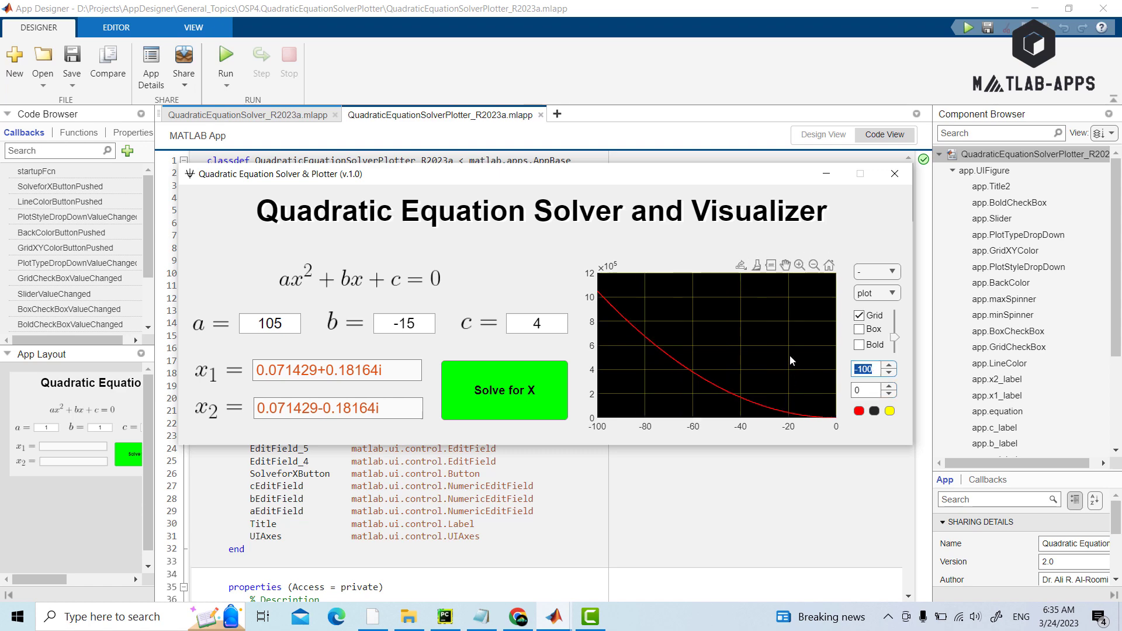
- Make the plotted curve dotted and bold
left_click_drag(782, 179, 698, 301)
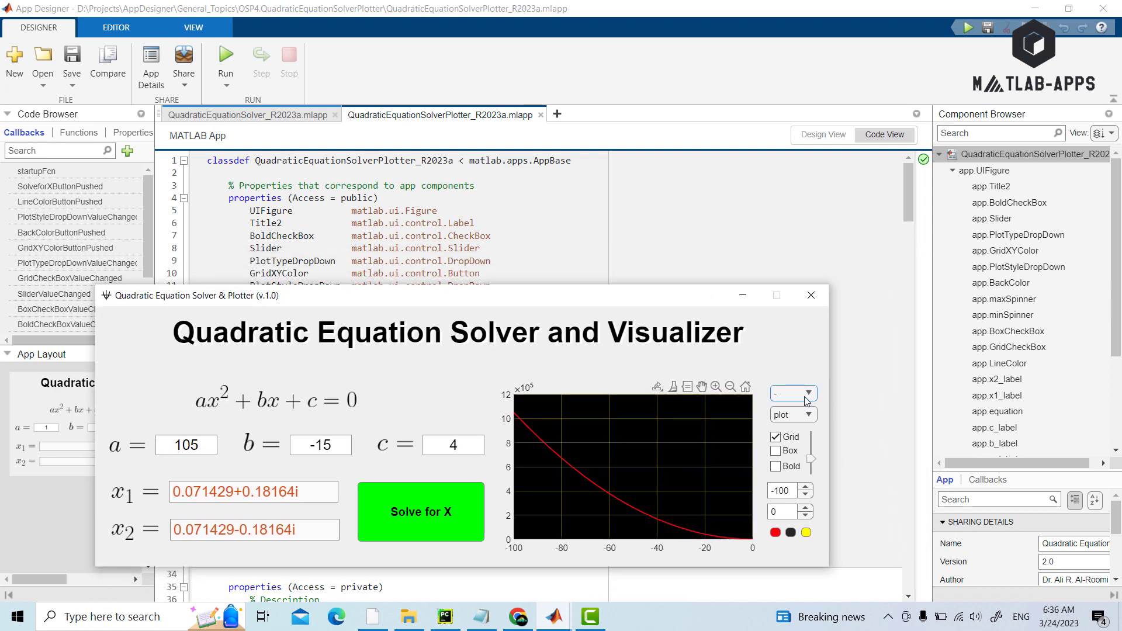
left_click(807, 402)
left_click(796, 428)
left_click(794, 393)
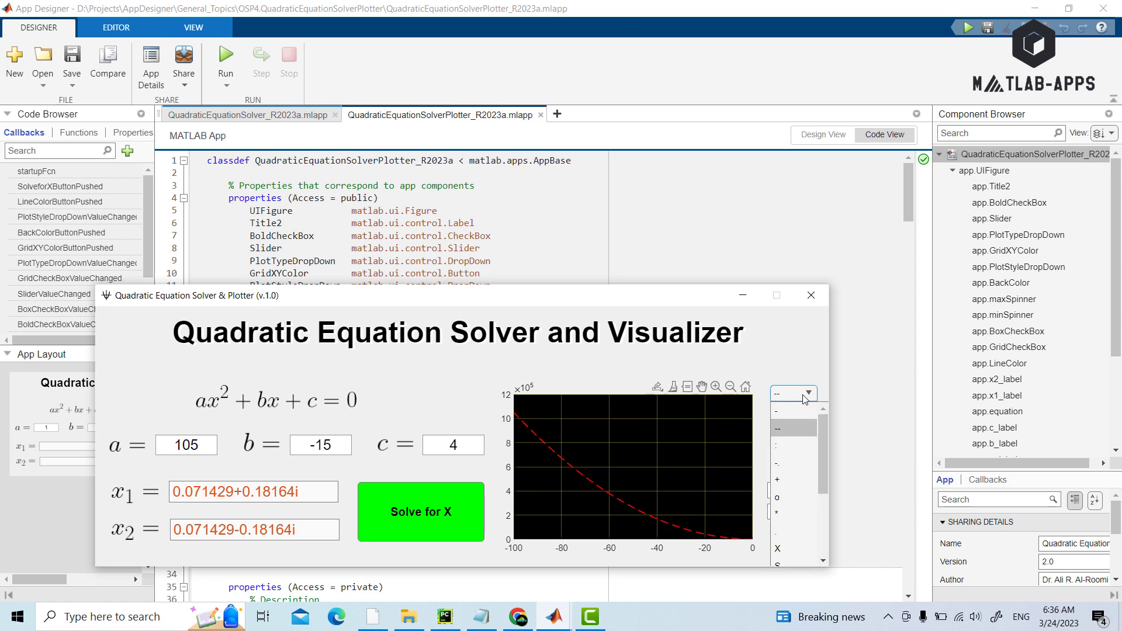
left_click(783, 446)
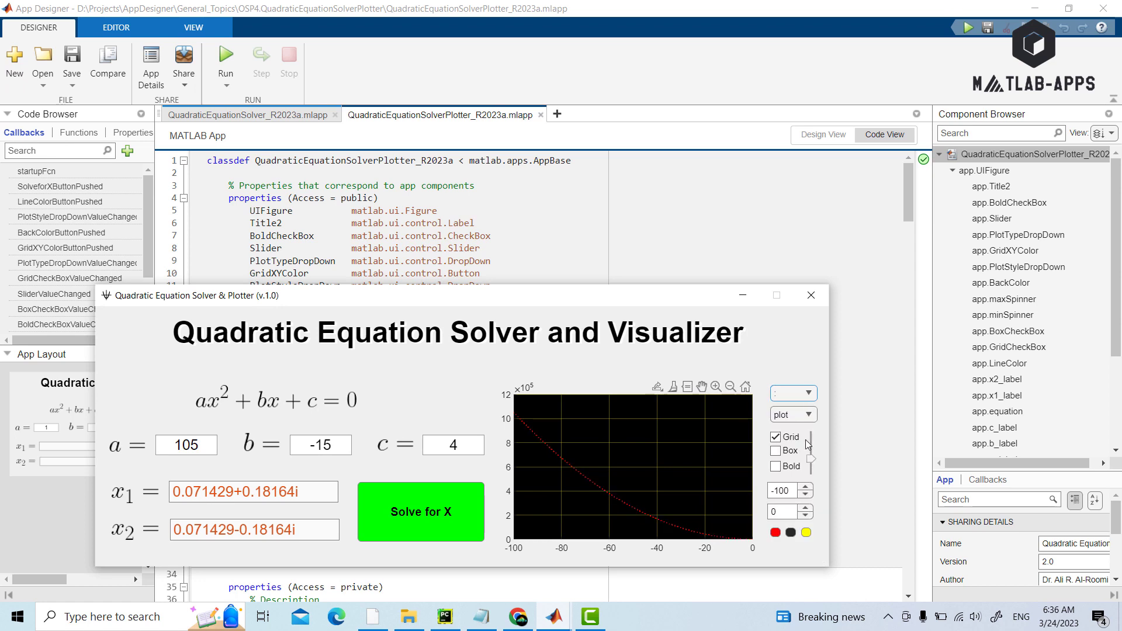
left_click(776, 468)
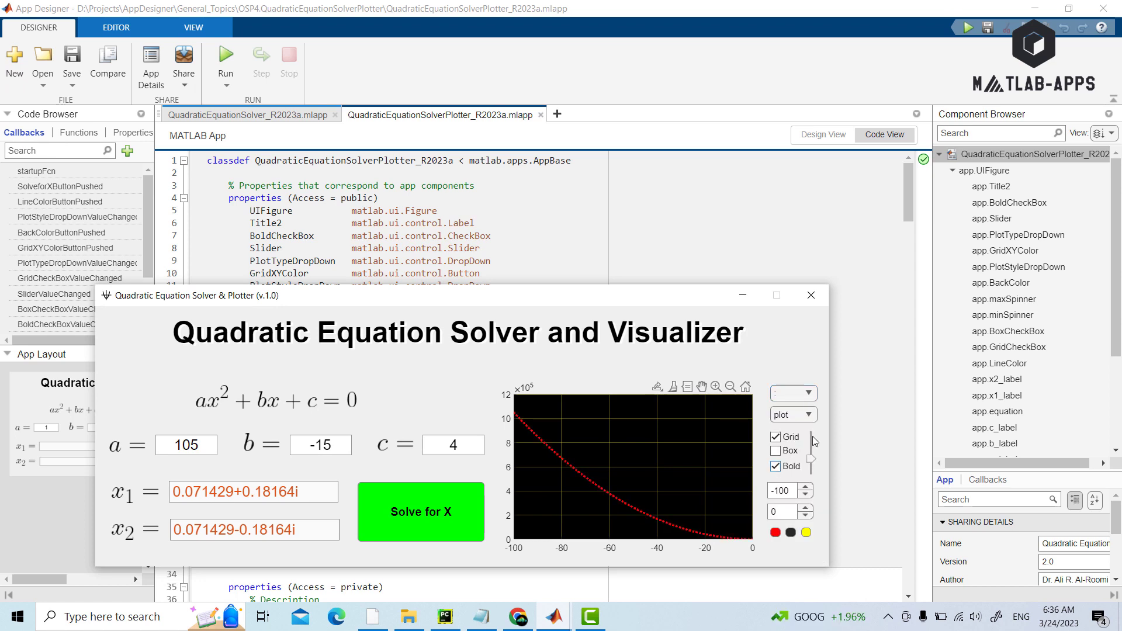
- Keep the grid shown and colour its lines orange
left_click(776, 439)
left_click(776, 438)
mouse_move(811, 463)
left_mouse_down()
mouse_move(812, 443)
mouse_move(812, 460)
left_mouse_up()
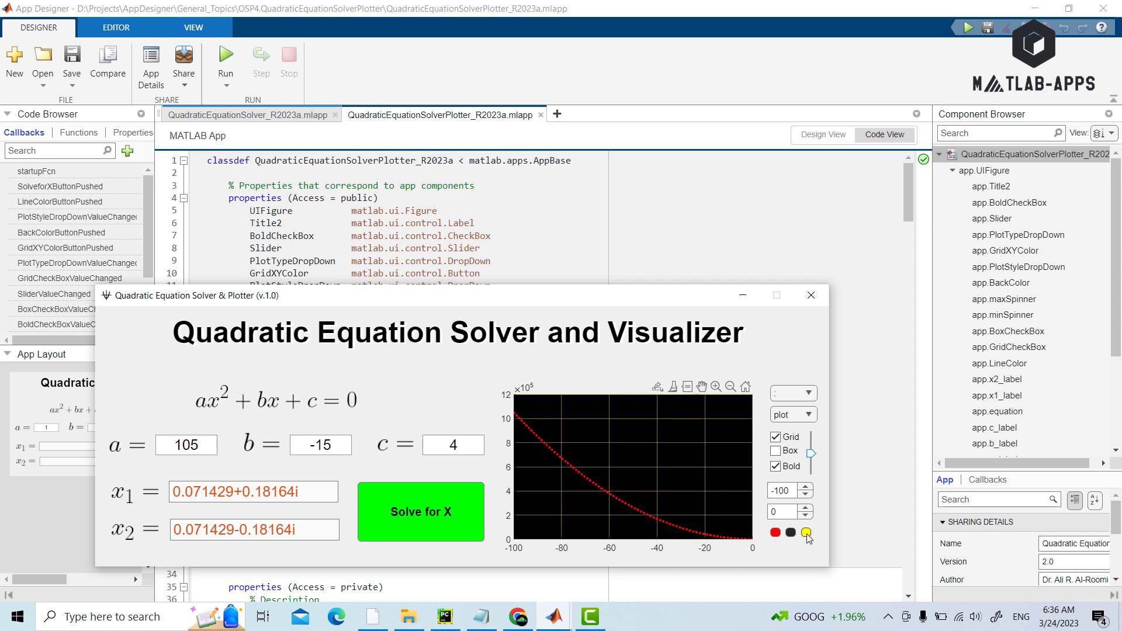
left_click(806, 533)
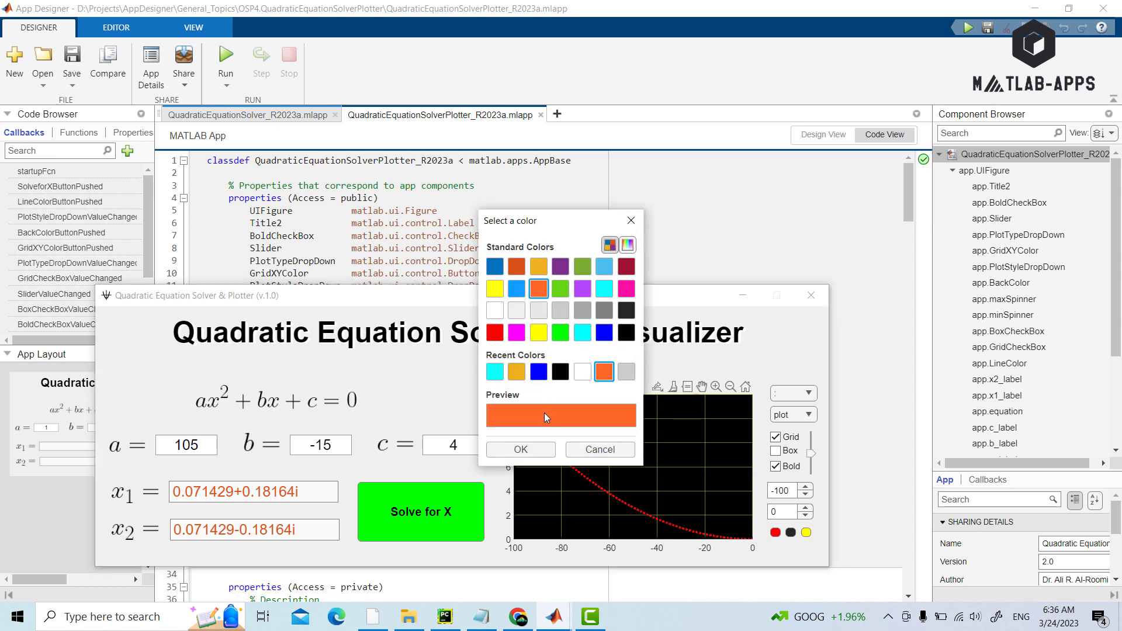
left_click(520, 450)
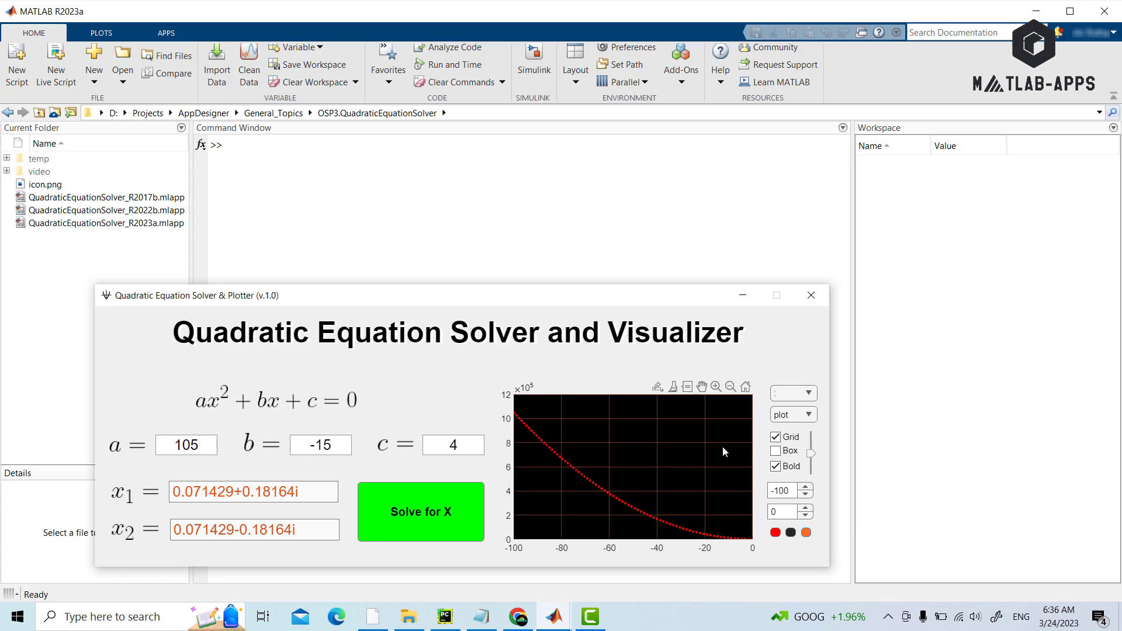
- Give the plot background a custom colour with R 0.96, G 0.96, B 1
left_click(790, 533)
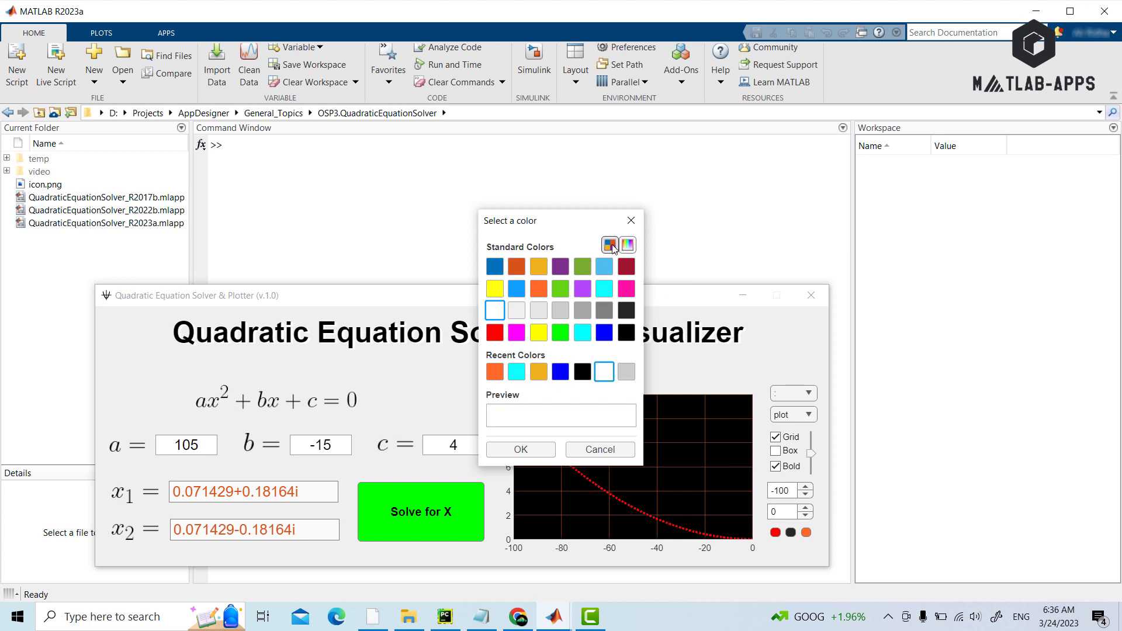
left_click(628, 244)
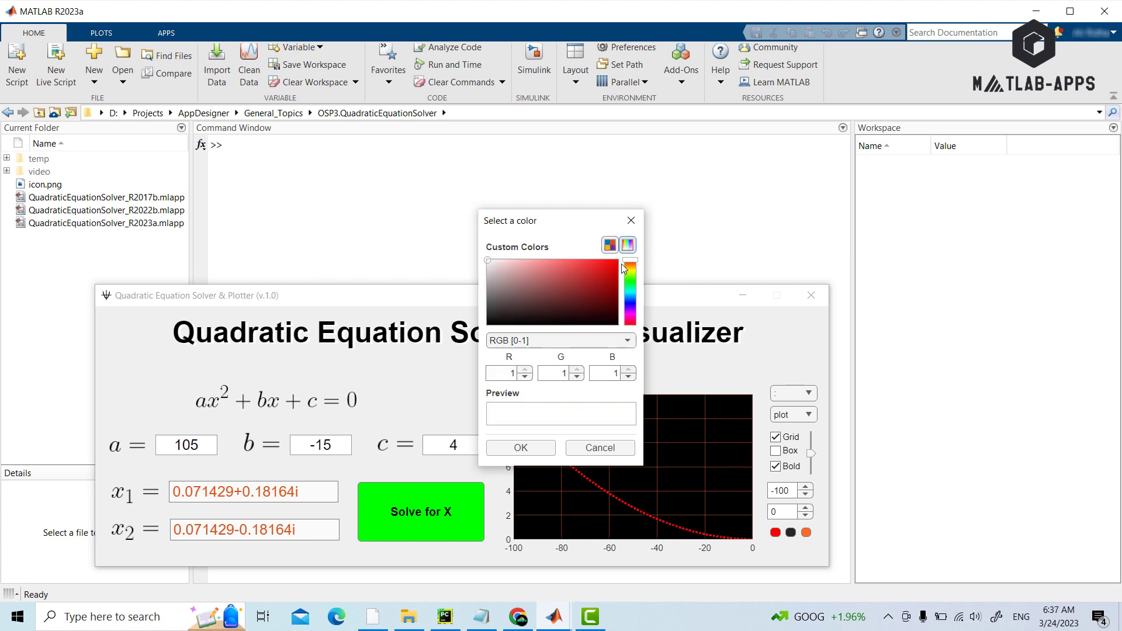
left_click(501, 377)
type("0.96")
left_click(551, 373)
type("0.9")
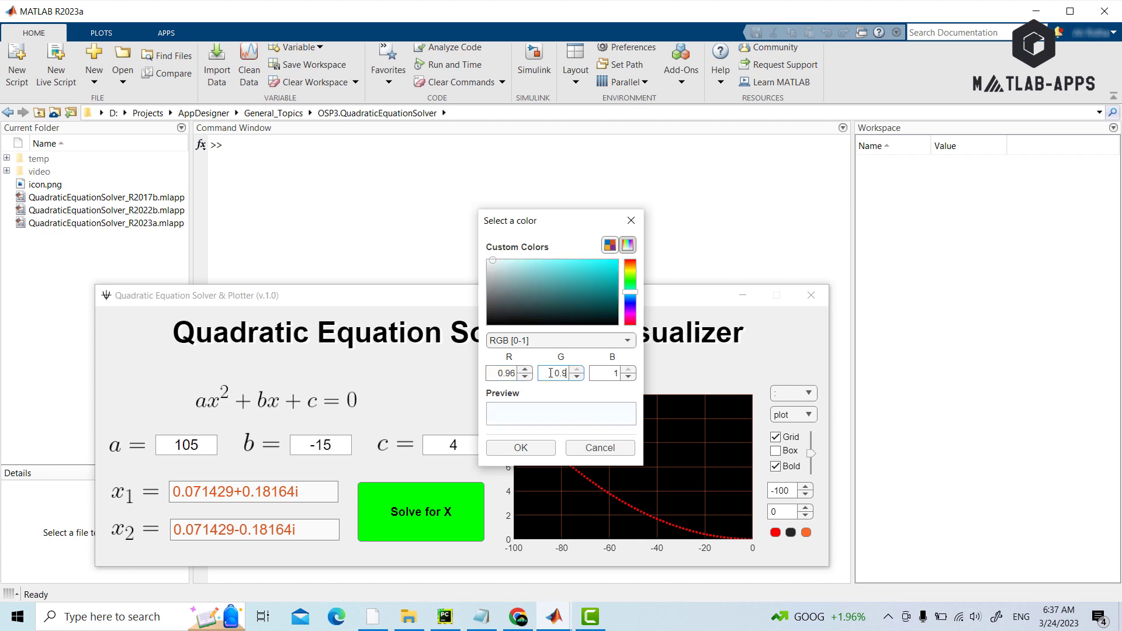
type("6")
left_click(614, 373)
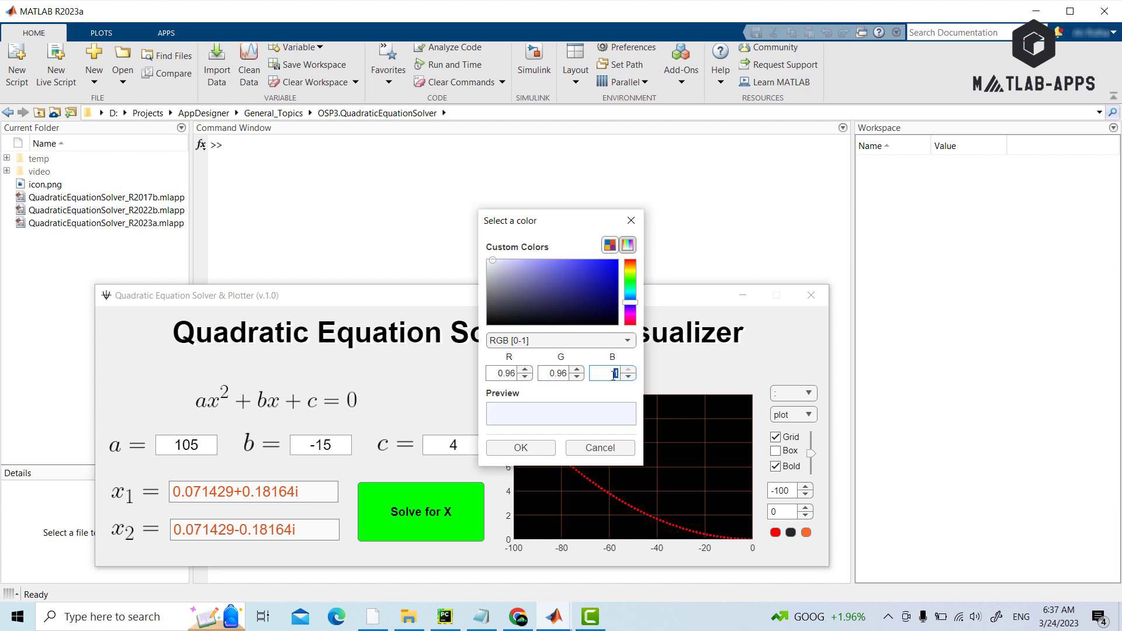
type("0.96")
left_click(517, 448)
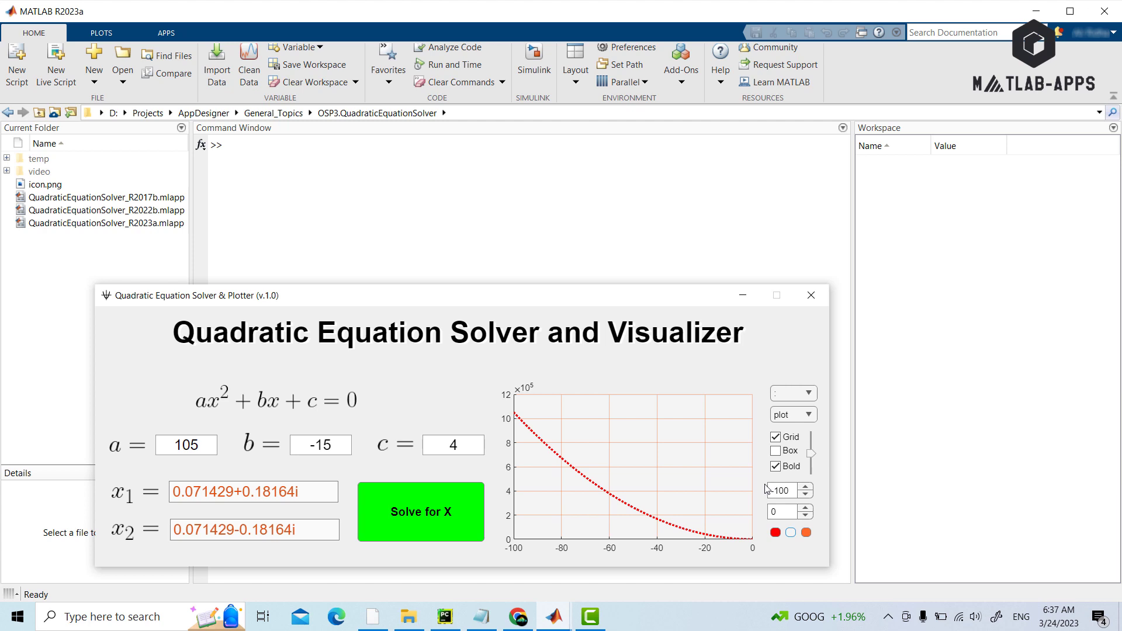
- Set the plot background custom colour to RGB 0.94, 0.94, 0.94
left_click(791, 533)
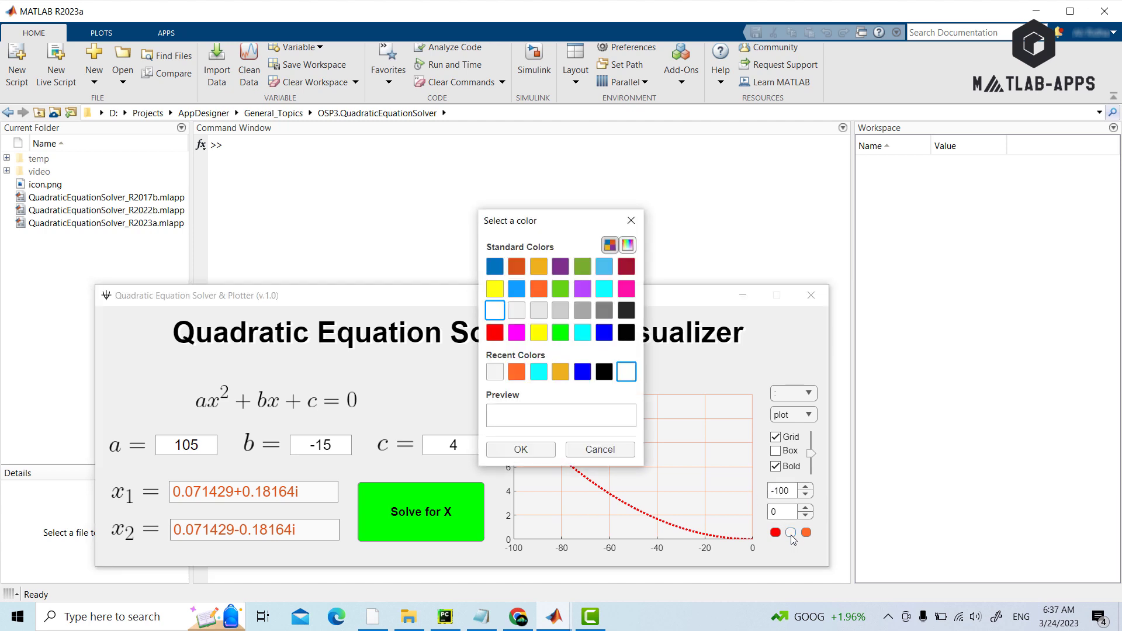
left_click(514, 377)
left_click(627, 248)
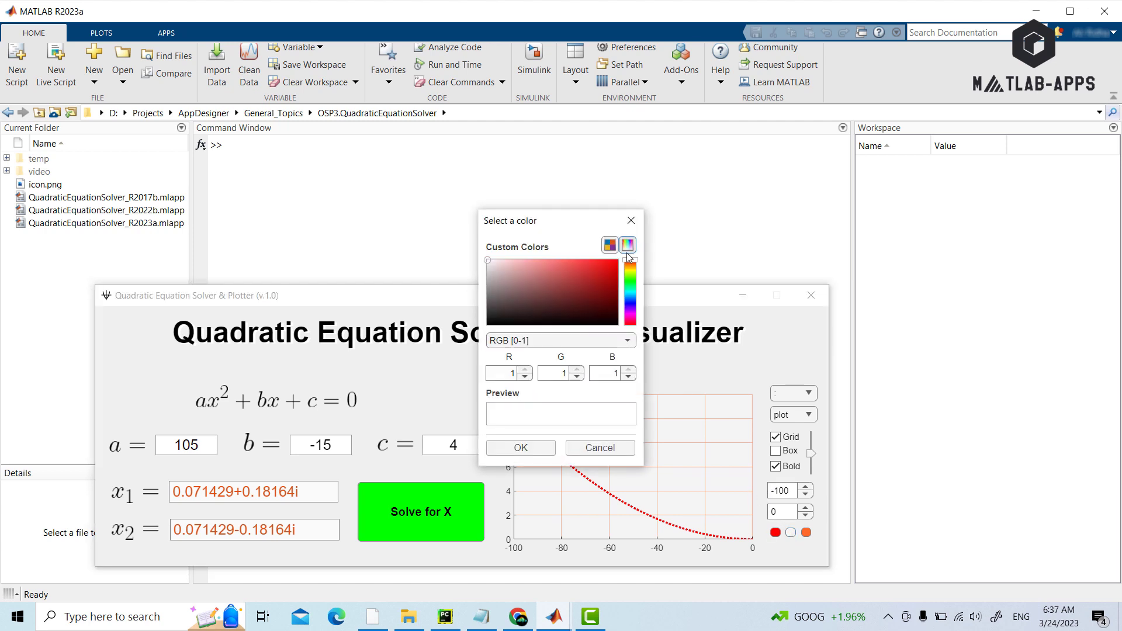
double_click(511, 374)
type("0.94")
double_click(545, 375)
type("0")
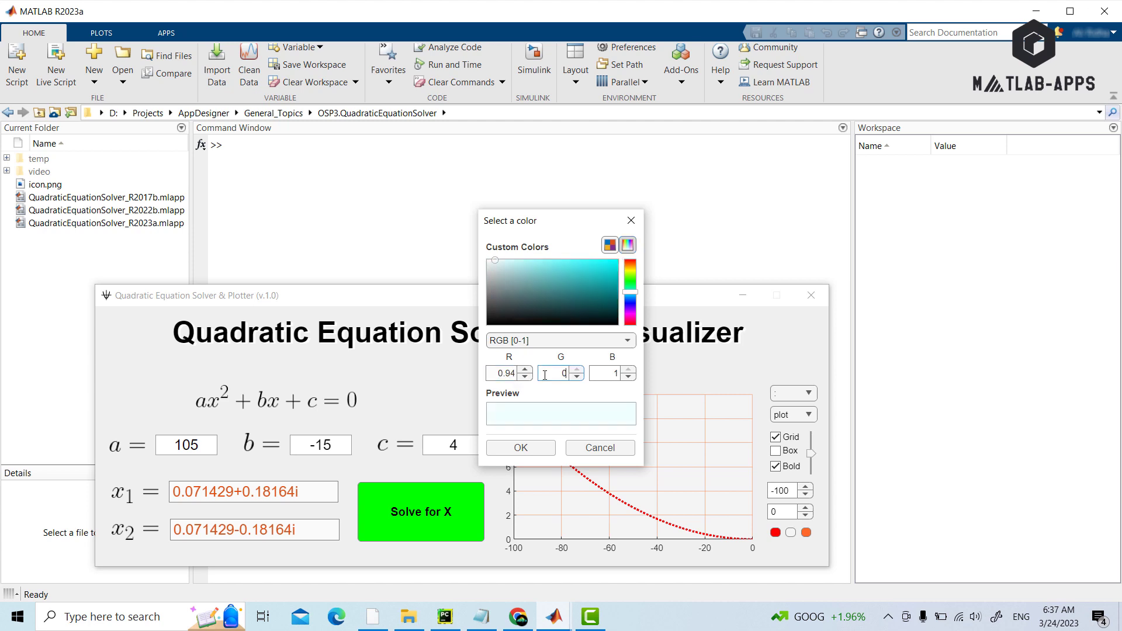
type(".94")
double_click(612, 373)
type("0.94")
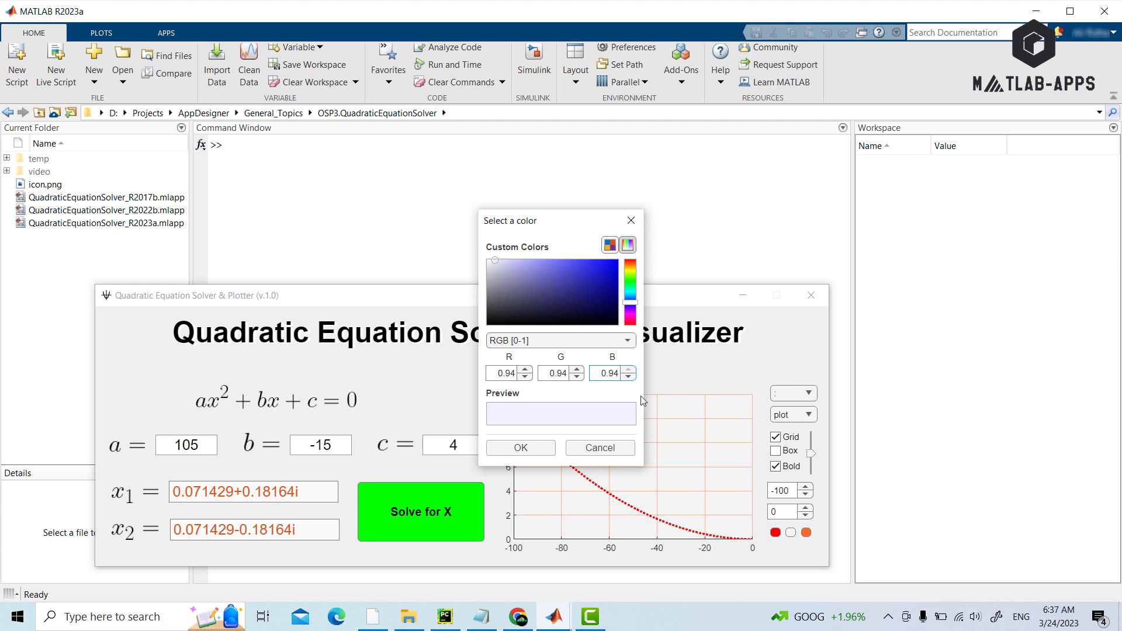
left_click(522, 448)
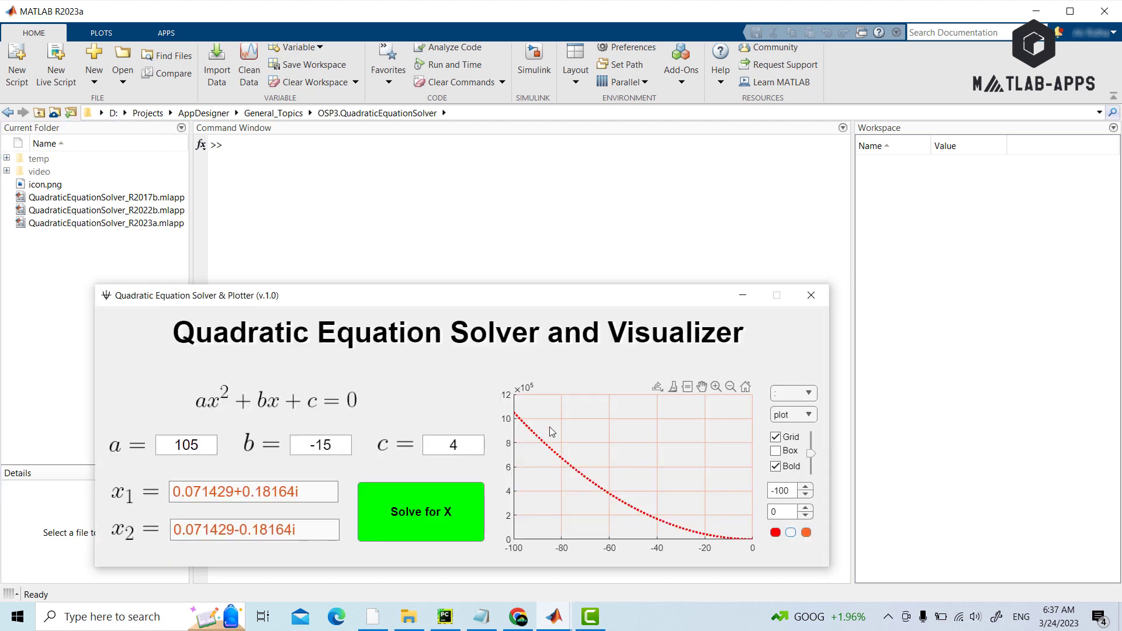
- Turn on the axes Box and colour the curve dark grey, about RGB 0.32, 0.31, 0.31
left_click(776, 453)
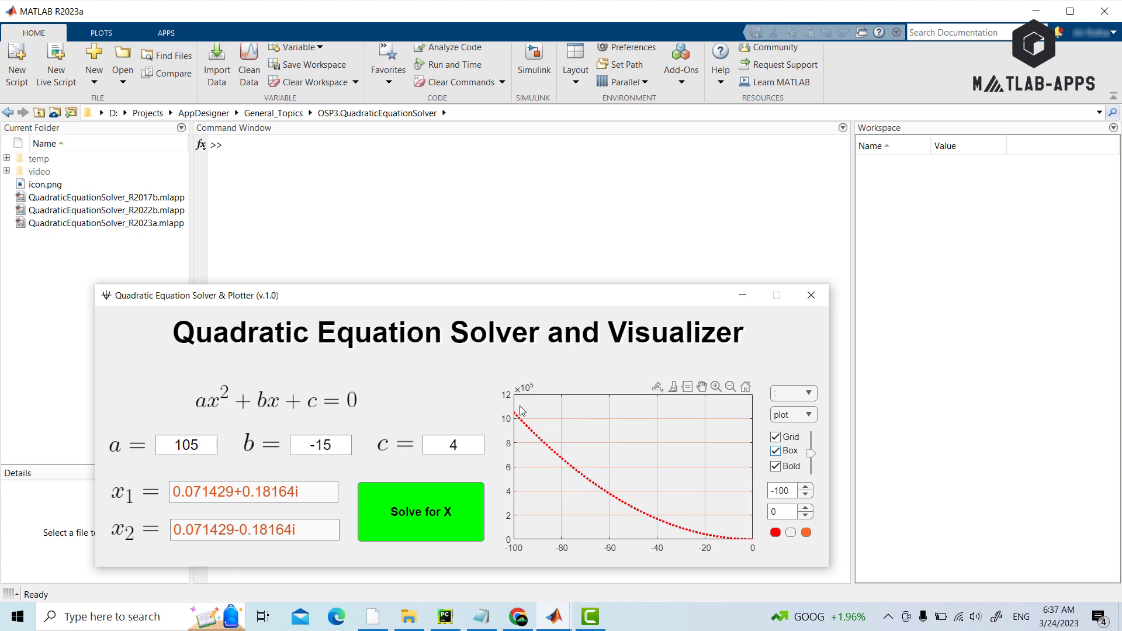
left_click(776, 533)
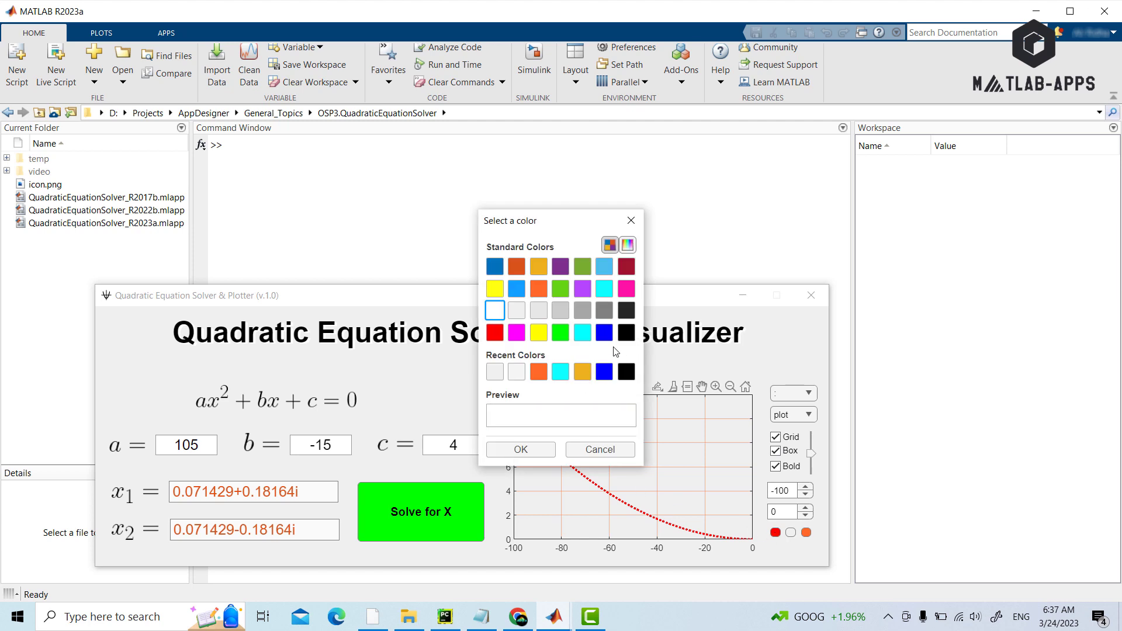
left_click(604, 310)
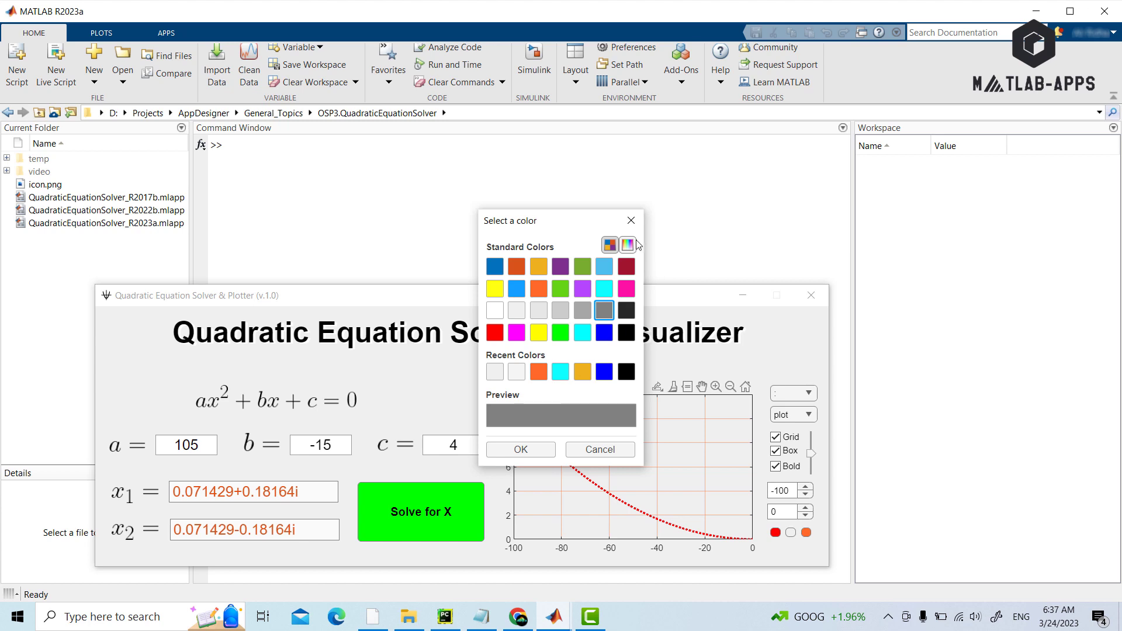
left_click(628, 246)
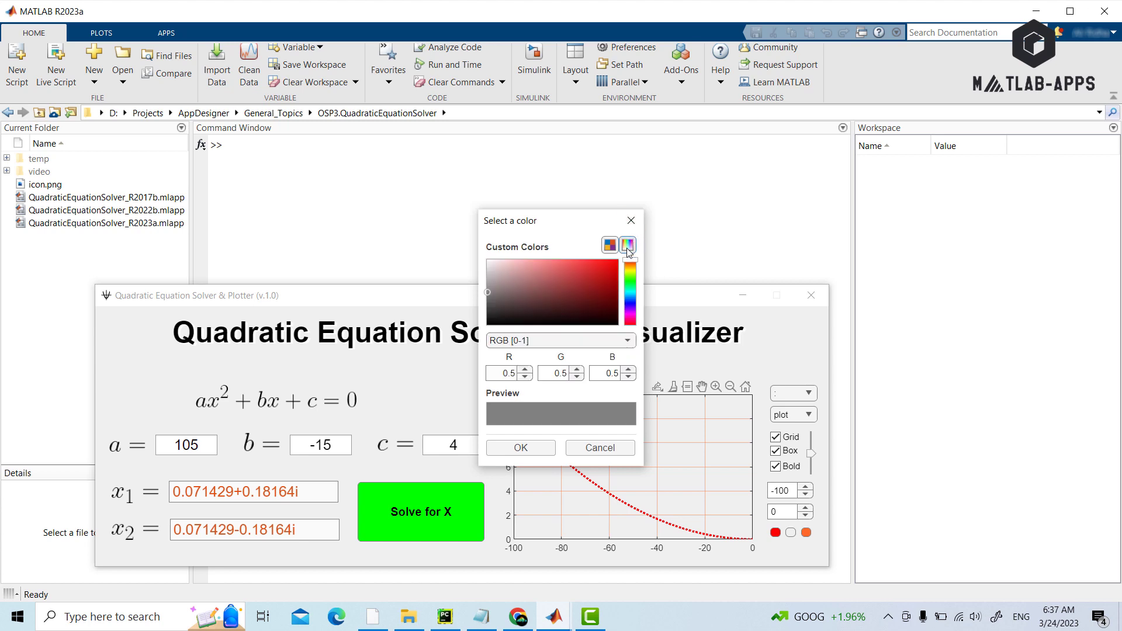
left_click(490, 304)
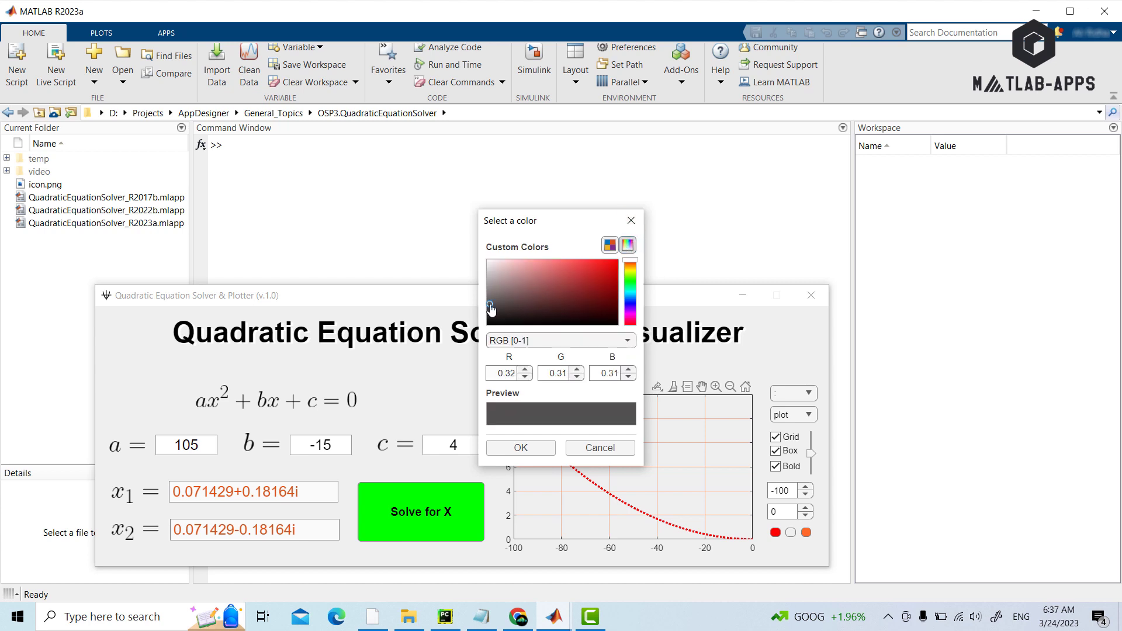
left_click(517, 447)
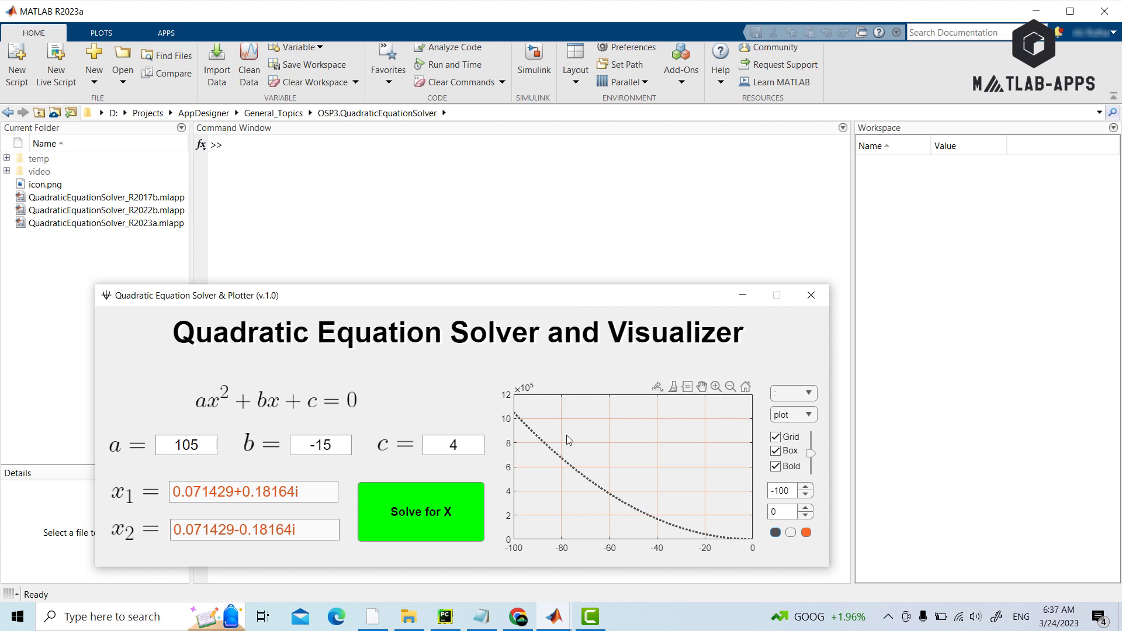